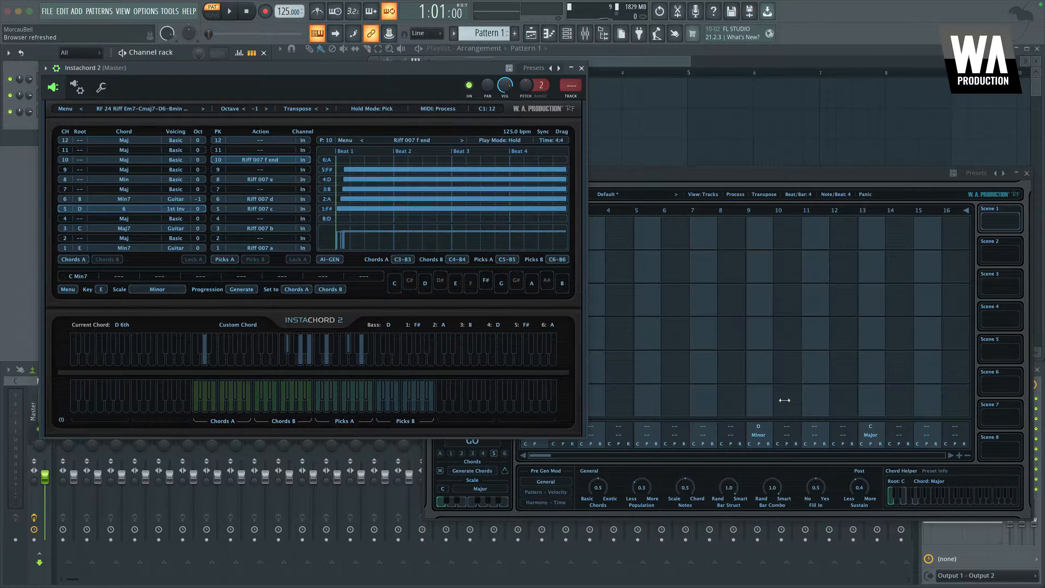
Set the Instacomposer 2 key to E and its scale to Minor
click(681, 183)
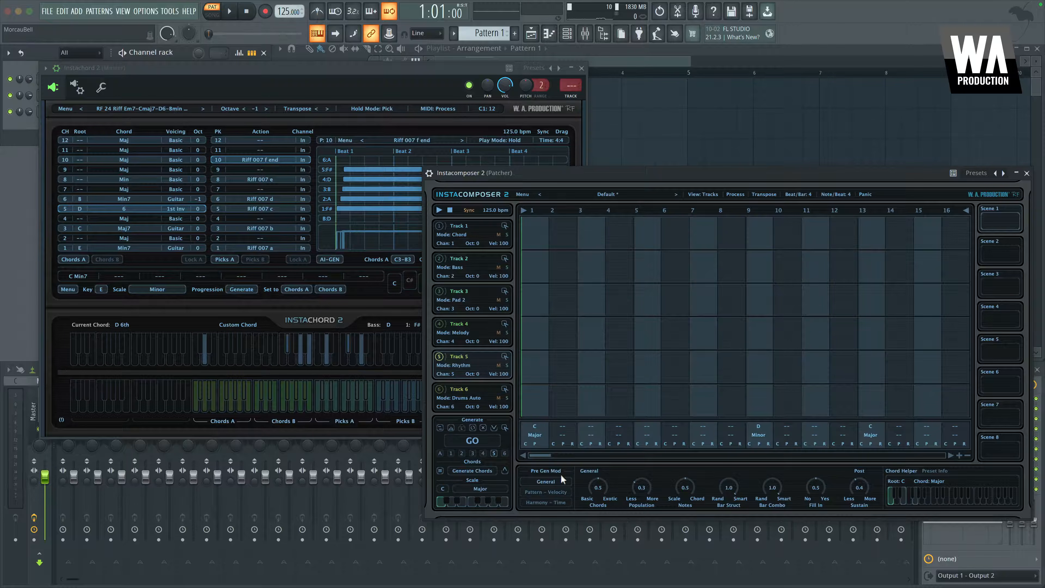
click(443, 488)
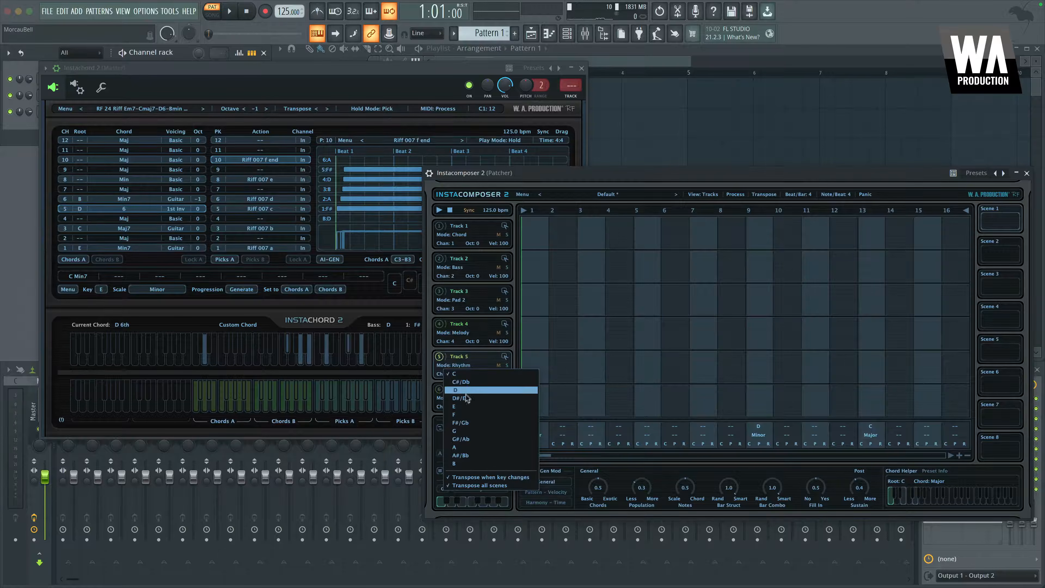
click(463, 406)
click(474, 489)
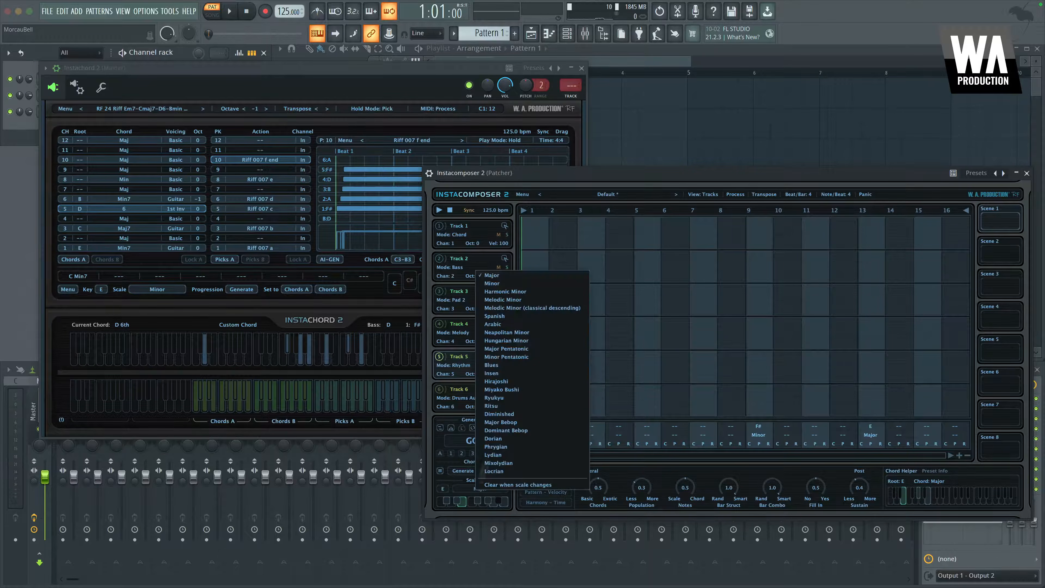
click(505, 284)
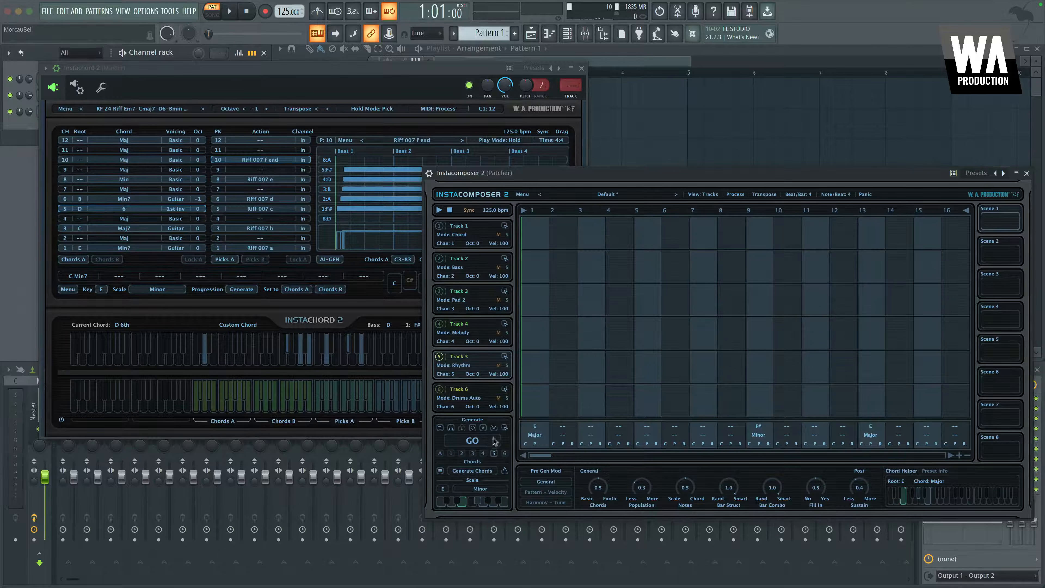
Set the first chord slot to E Minor 7th
click(536, 430)
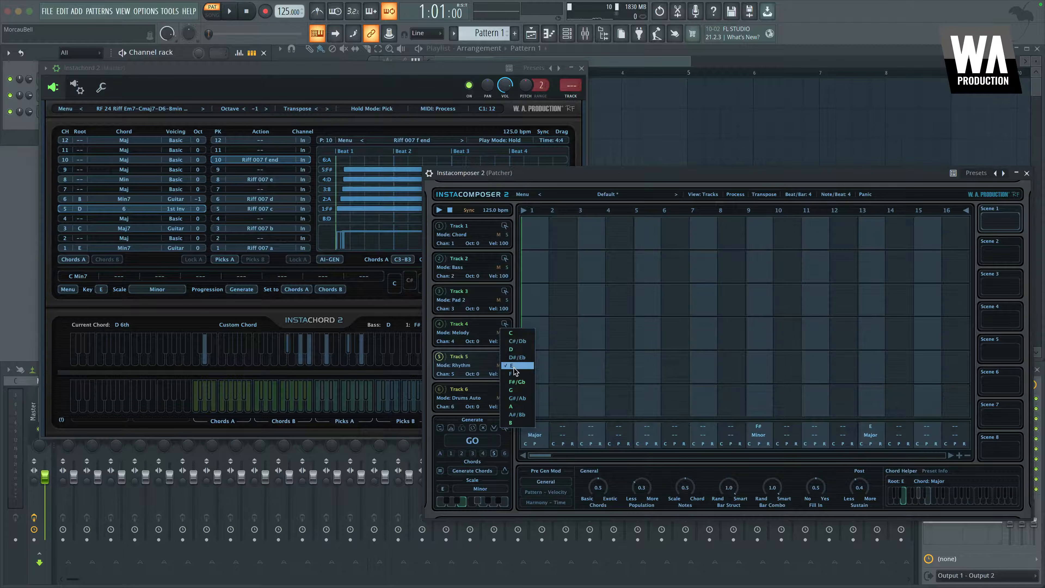
click(544, 473)
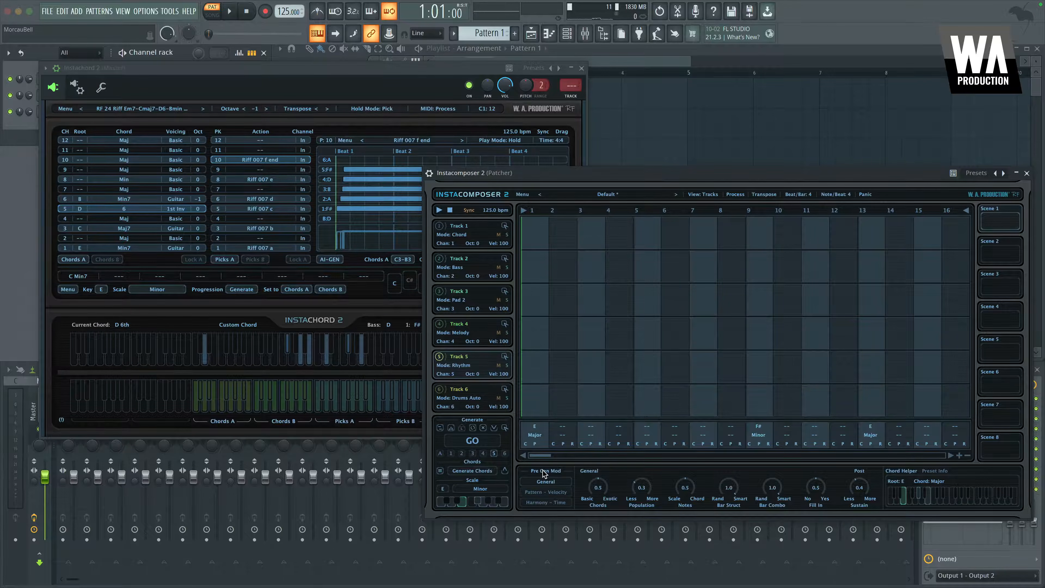
click(535, 436)
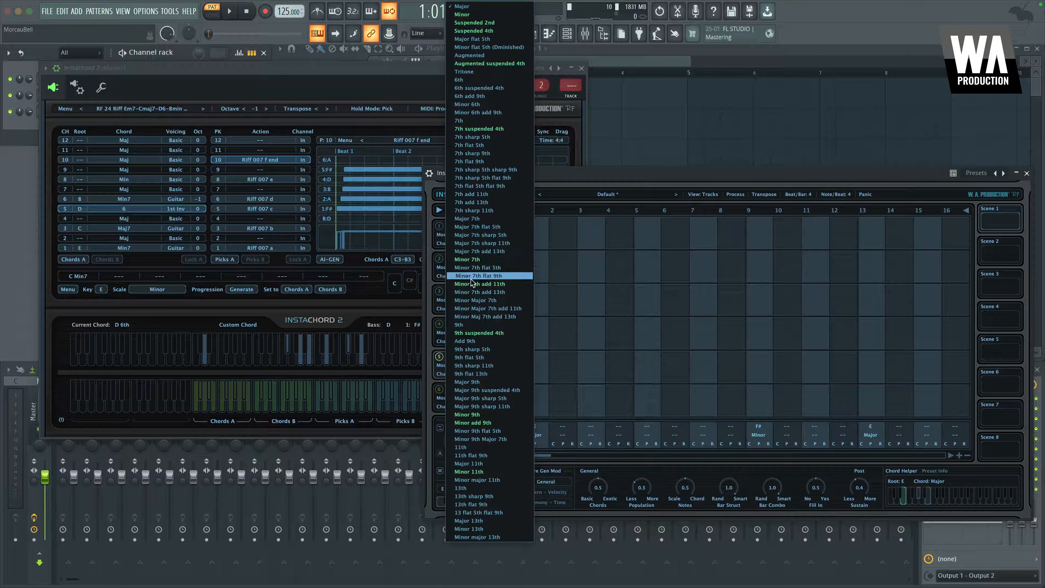
click(478, 260)
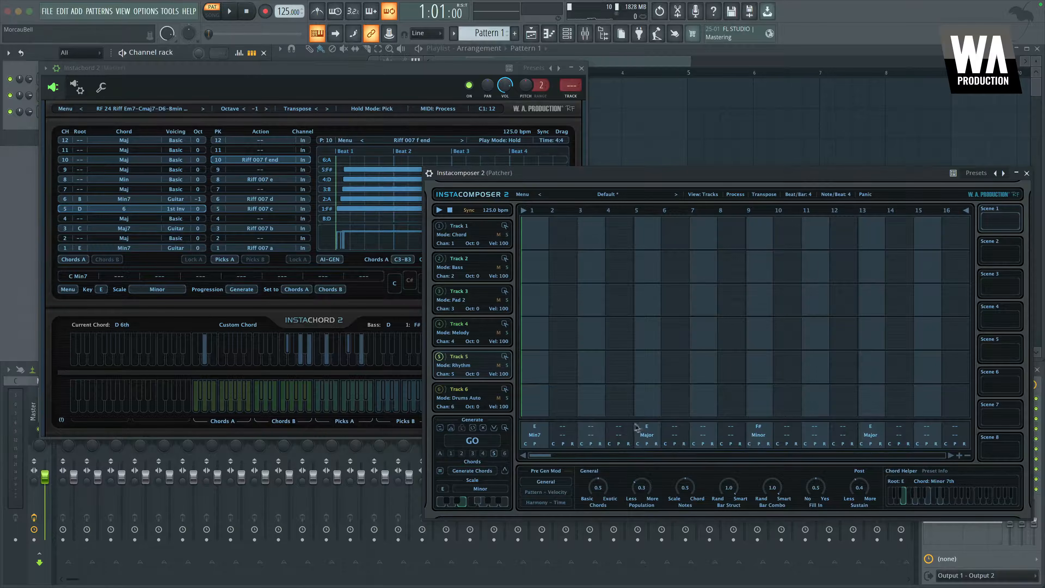
Set the chord slot at beat 5 to B Minor 7th
click(645, 434)
click(647, 430)
click(646, 426)
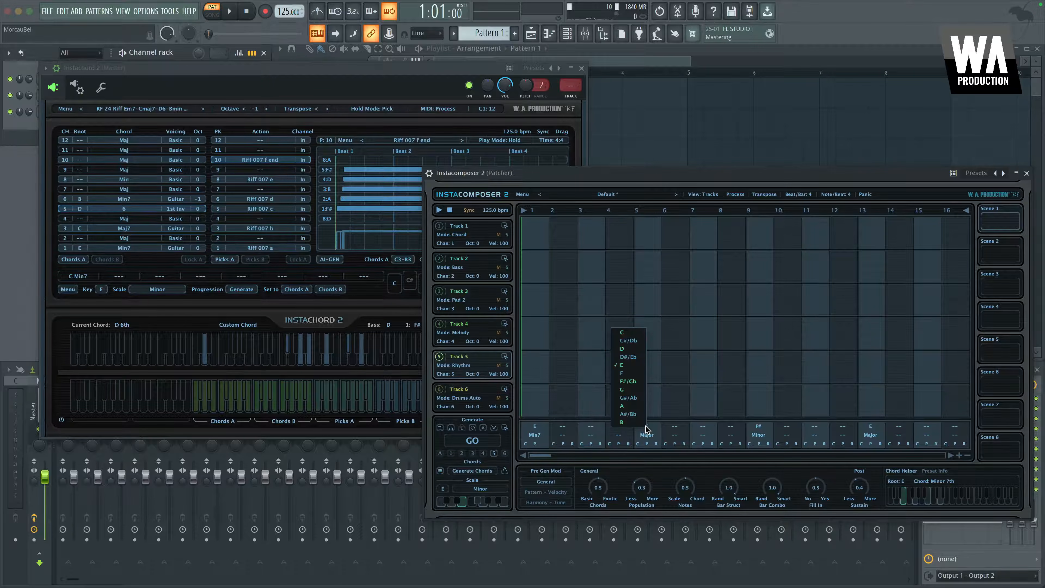
click(625, 424)
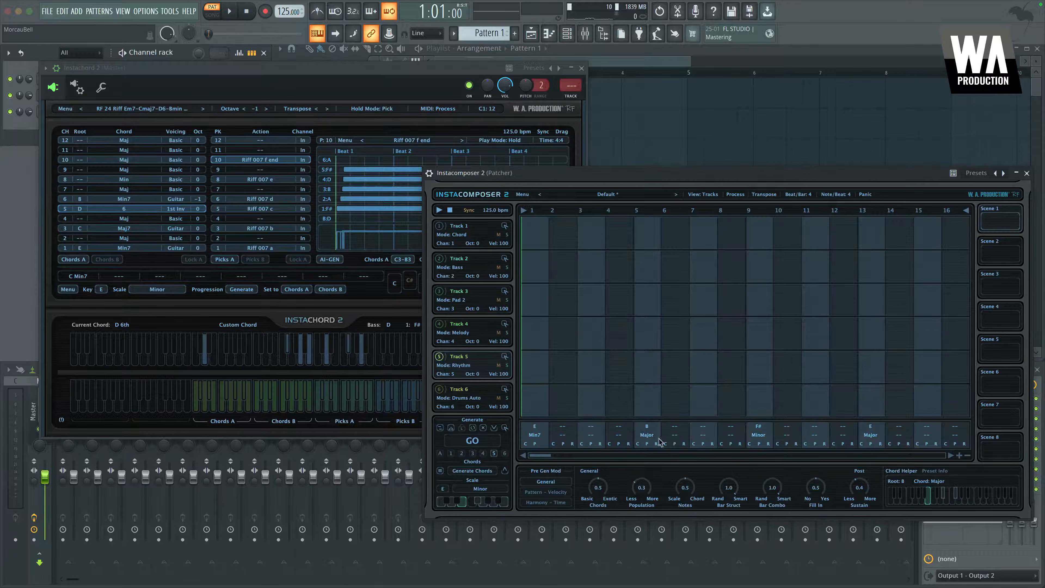
click(654, 437)
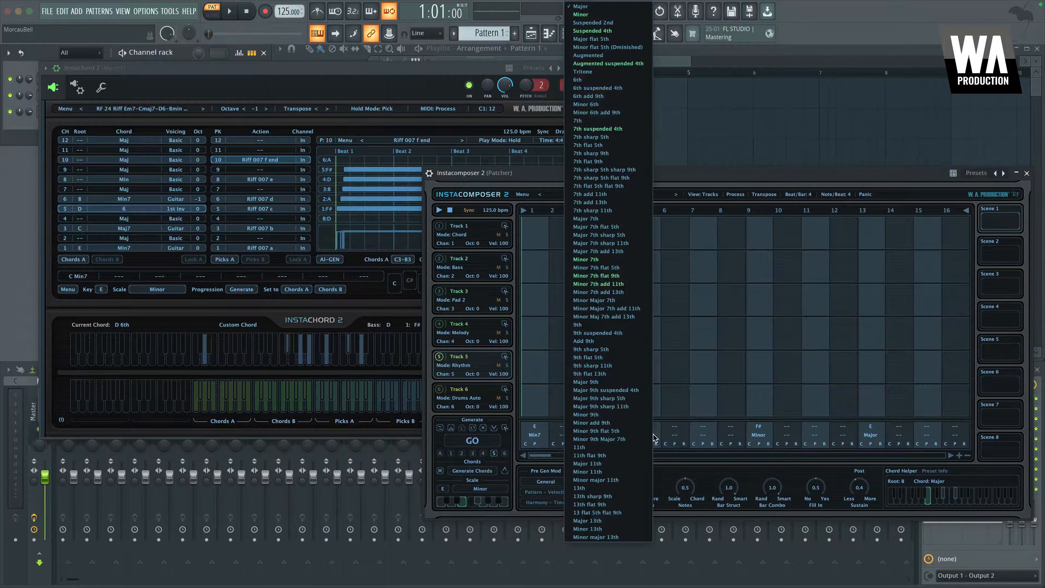
click(602, 260)
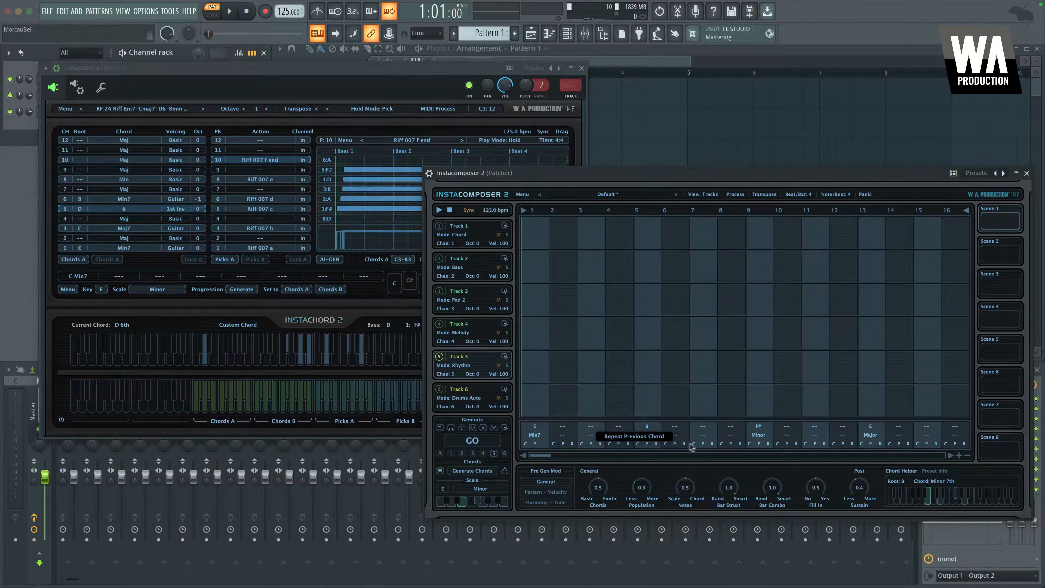
Set the chord slot at beat 9 to C Major 7th
click(758, 426)
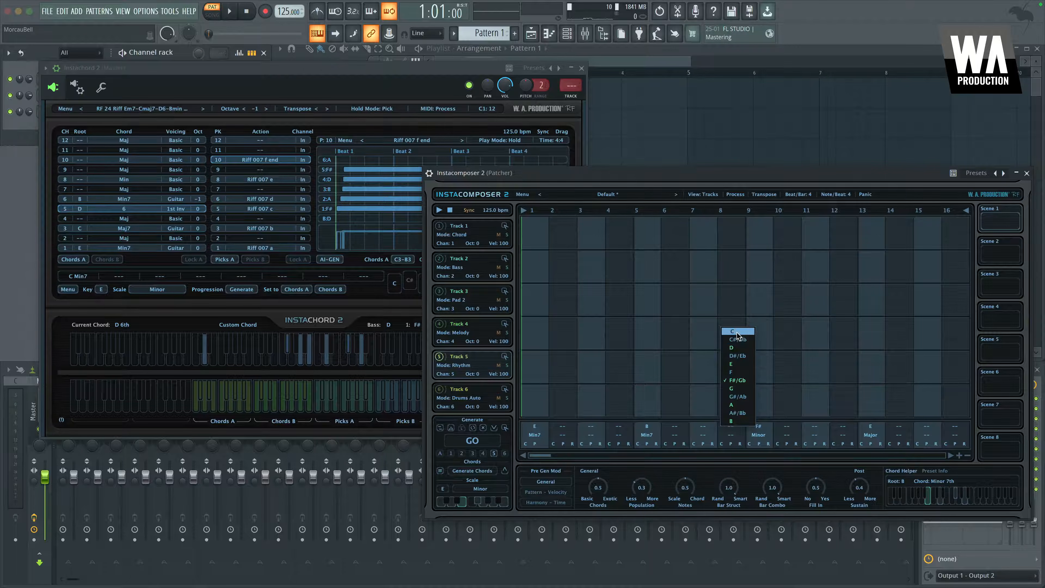
click(731, 331)
click(759, 436)
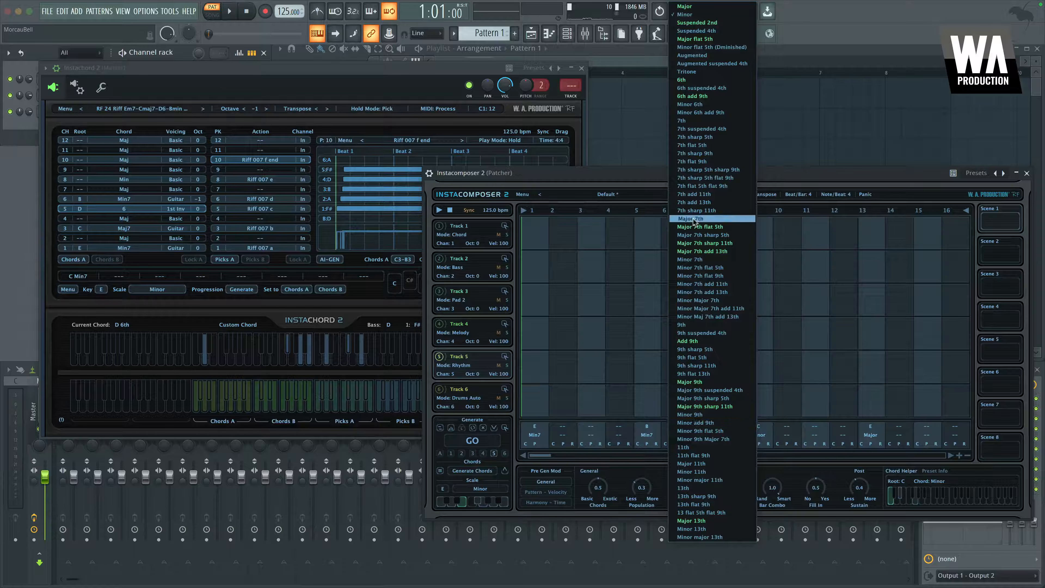
click(710, 218)
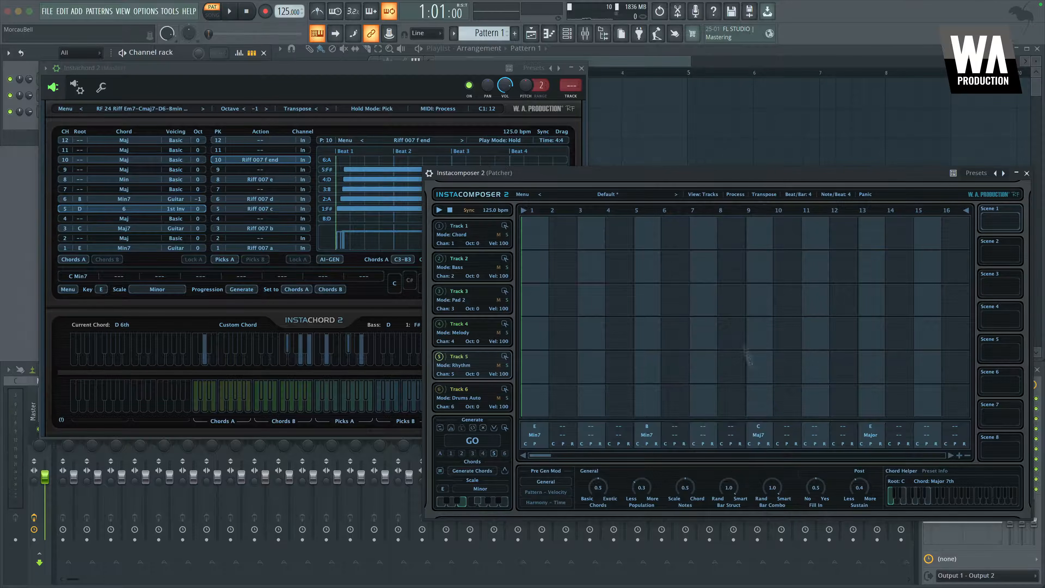
Set the chord slot at beat 13 to D 6th
click(871, 430)
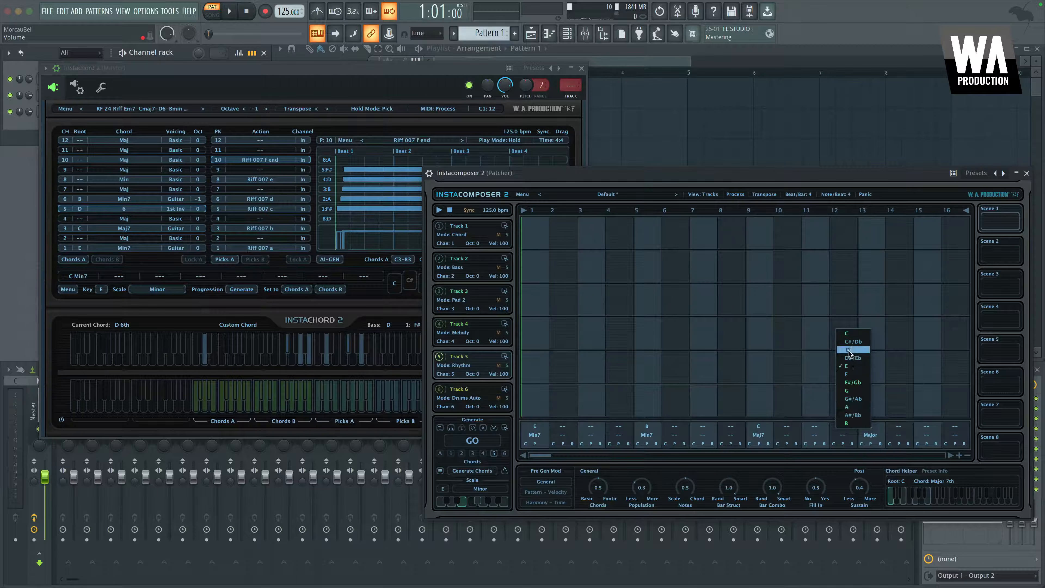
click(849, 351)
click(875, 437)
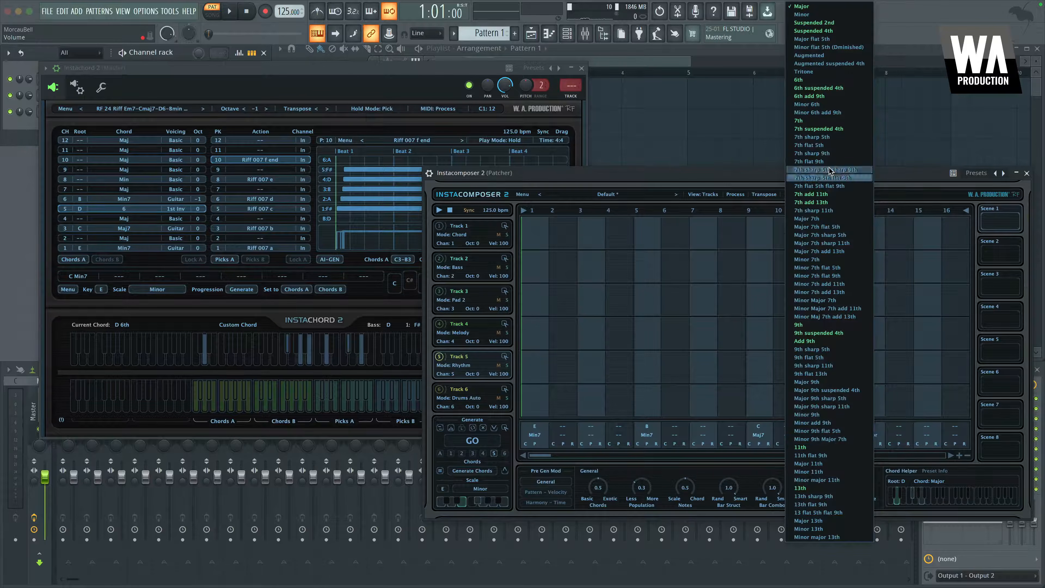
click(841, 81)
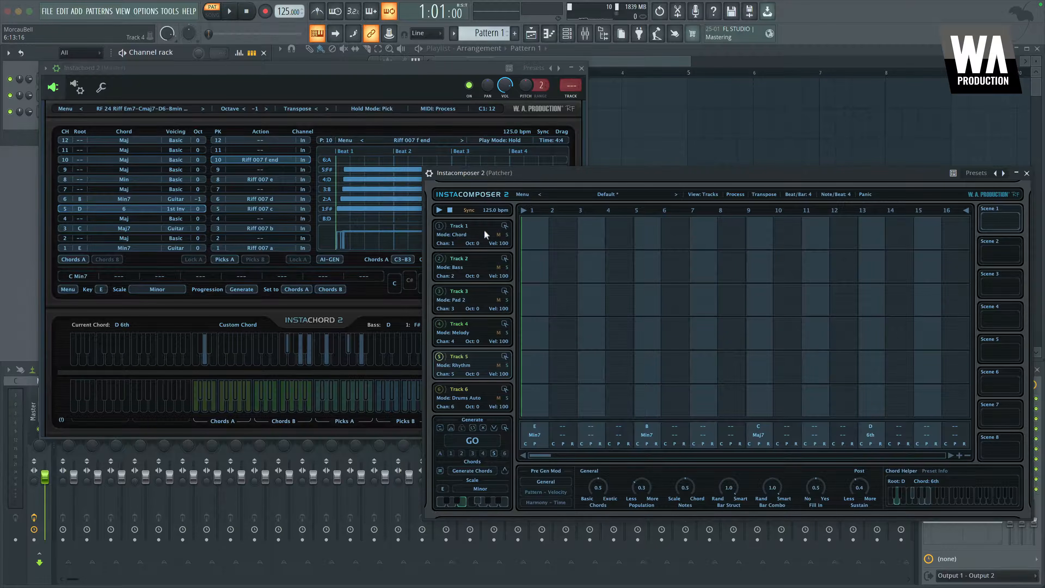
Select Track 1 in the Generate section and generate its chord pattern
click(451, 454)
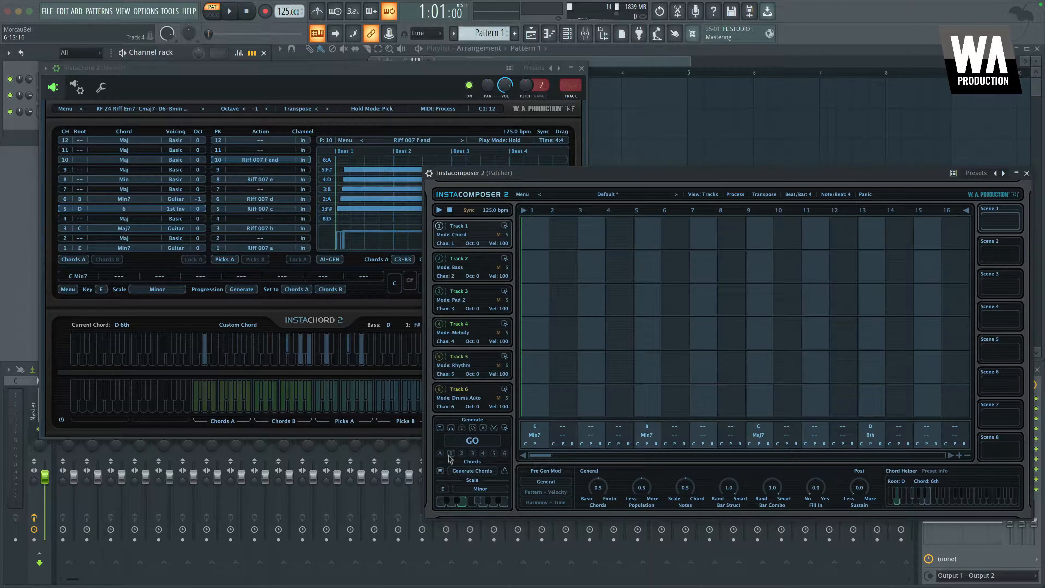
click(473, 440)
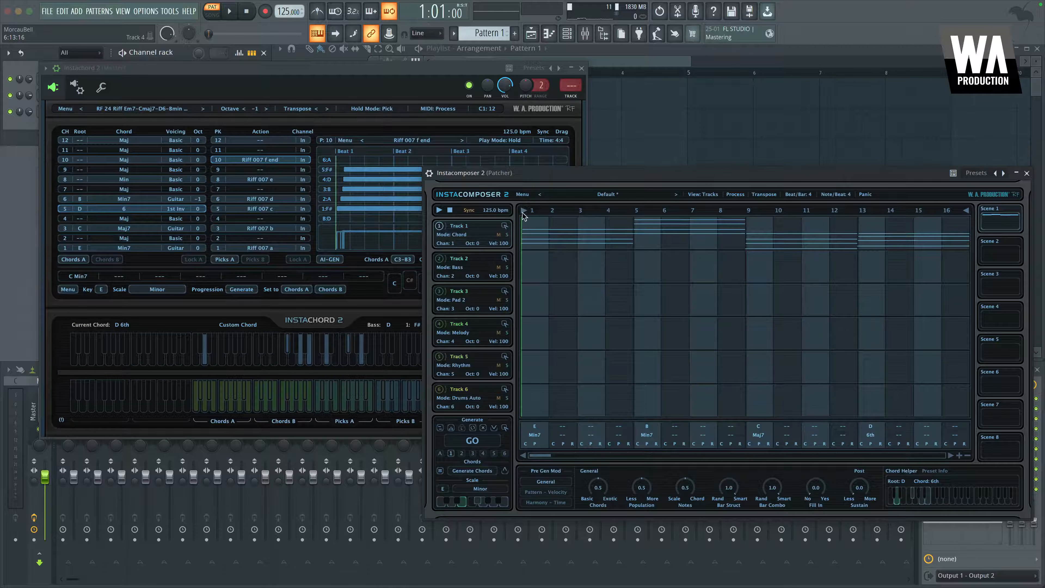
Play back the generated chord pattern to audition it, then stop playback
click(439, 210)
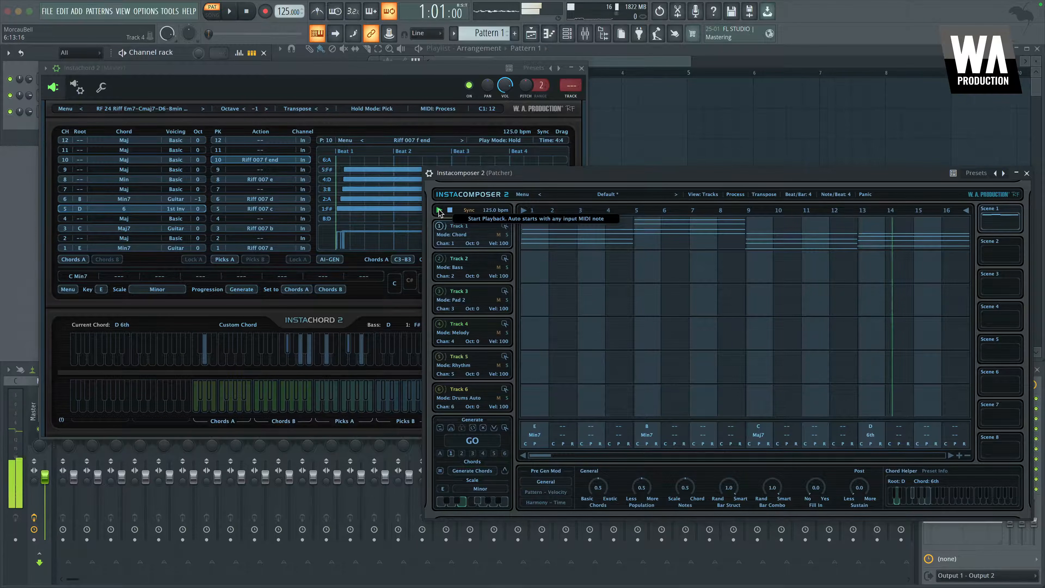
click(450, 210)
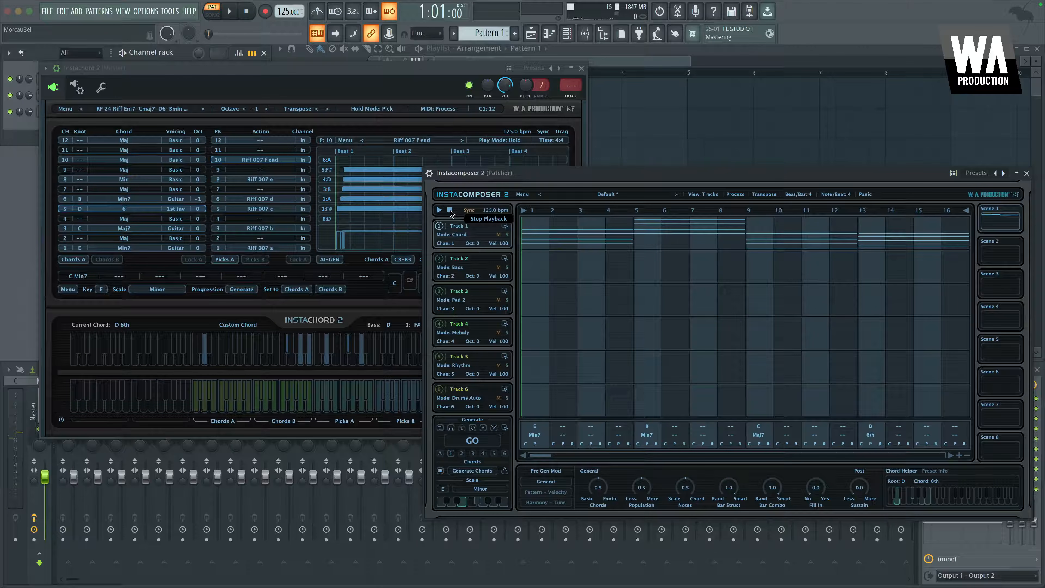
click(256, 68)
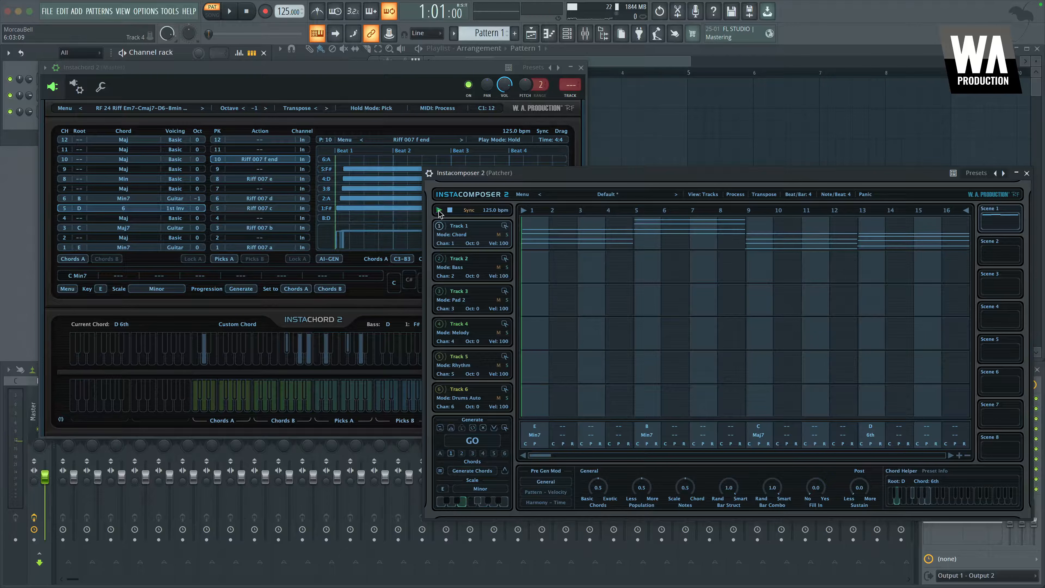
click(439, 212)
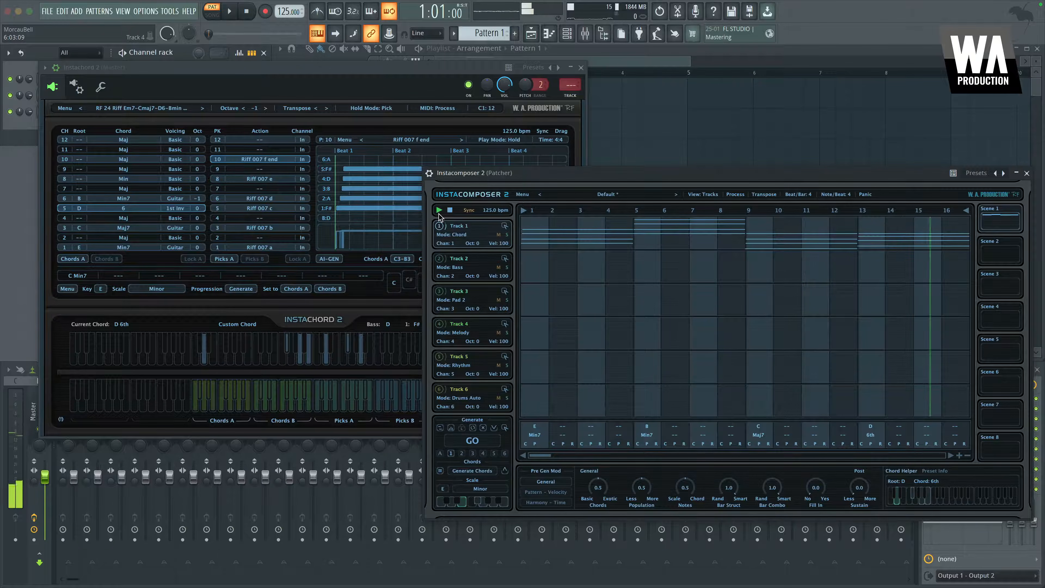
click(450, 210)
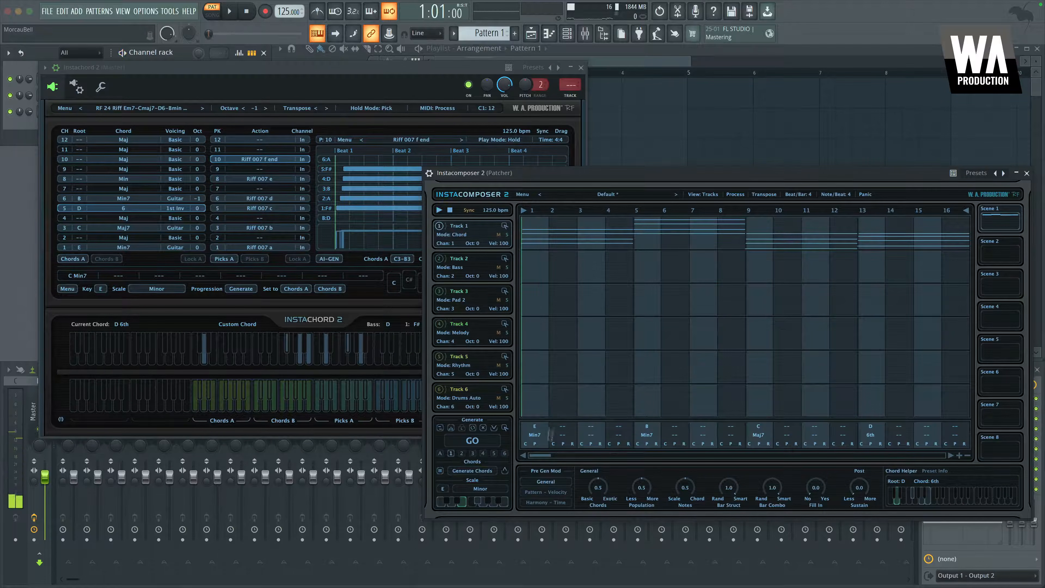
Switch to the note editor view and move the top note of the second chord lower
click(703, 194)
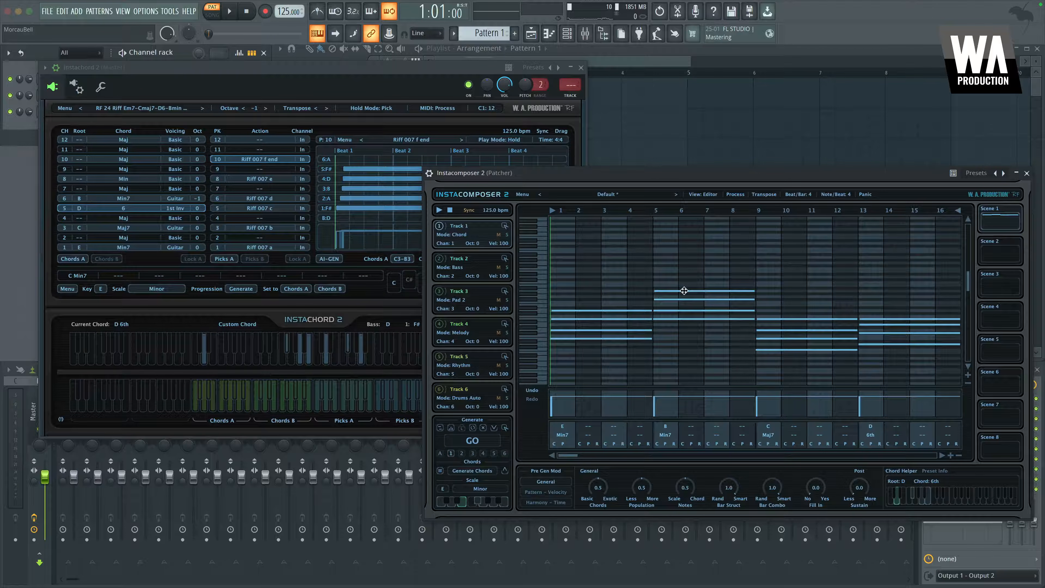
drag(684, 291, 675, 326)
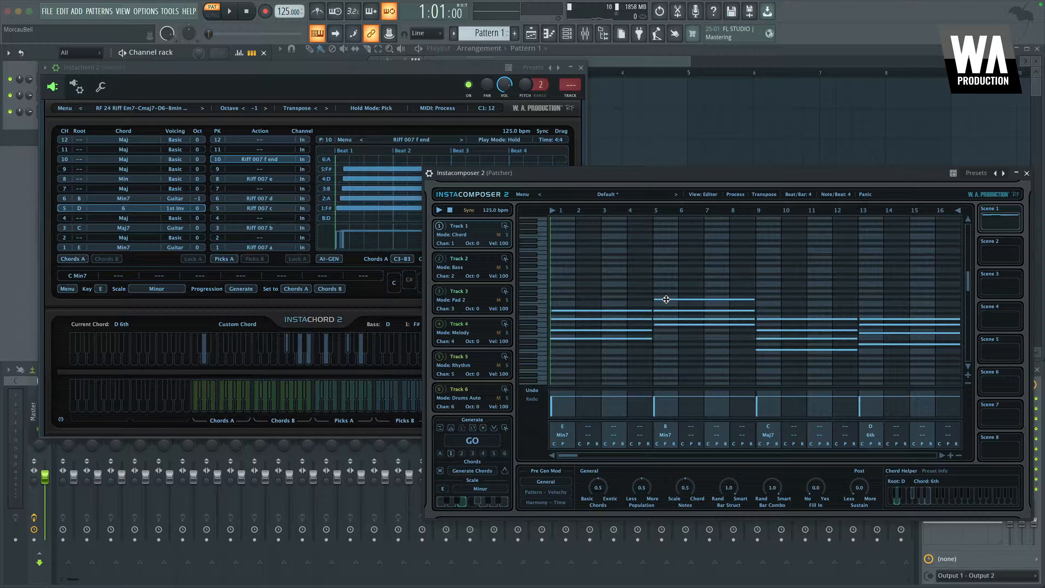
drag(665, 332, 665, 339)
drag(665, 338, 665, 332)
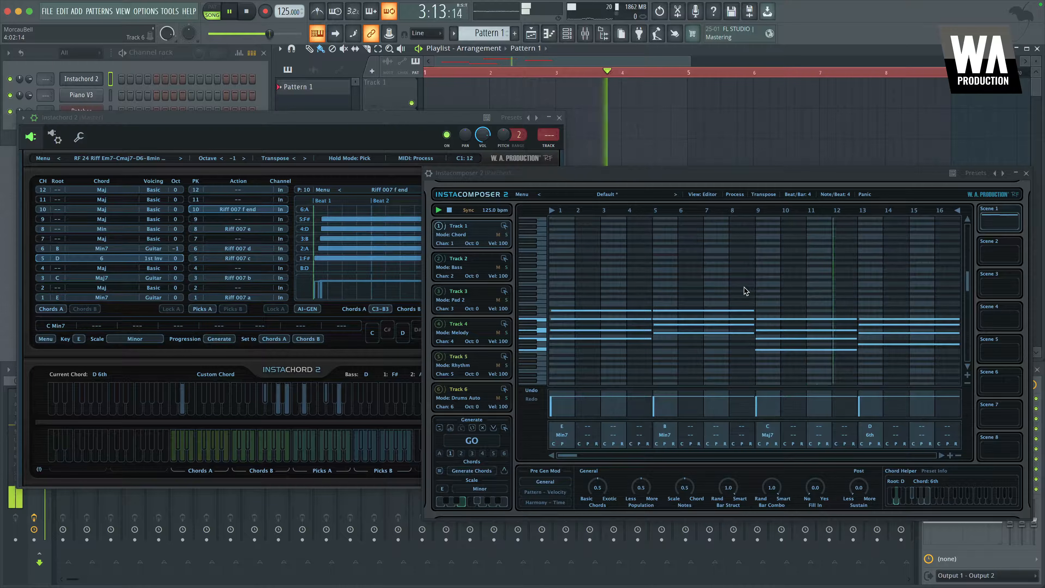
Play back the pattern in the editor and tracks views to audition the edited chords
key(space)
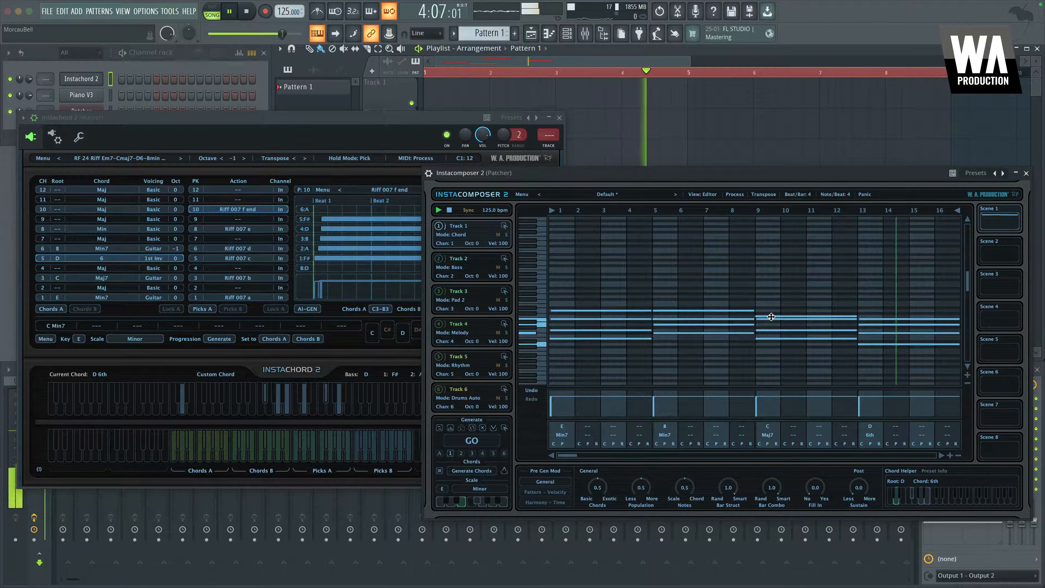
key(space)
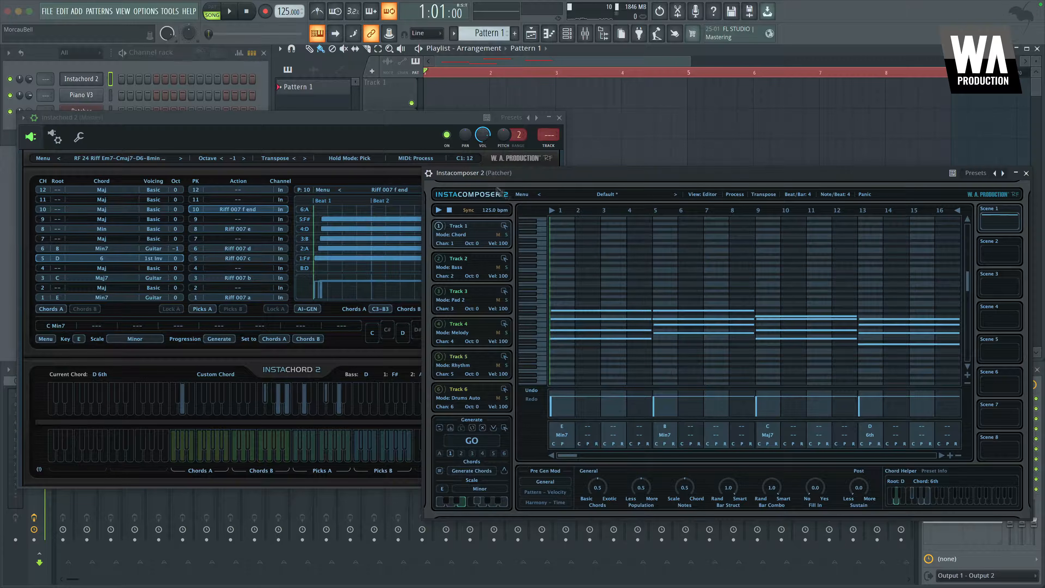
click(713, 195)
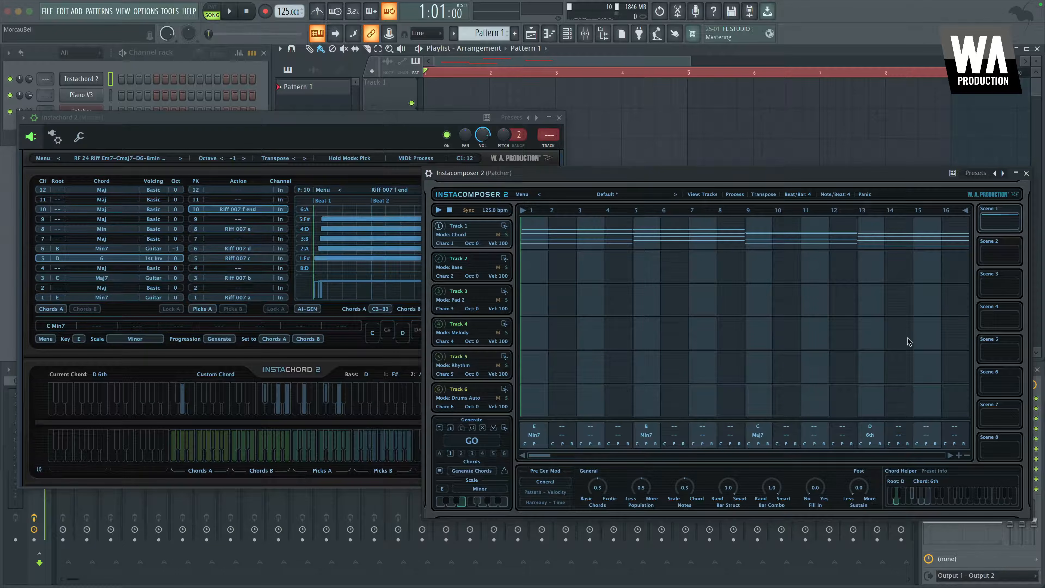
key(space)
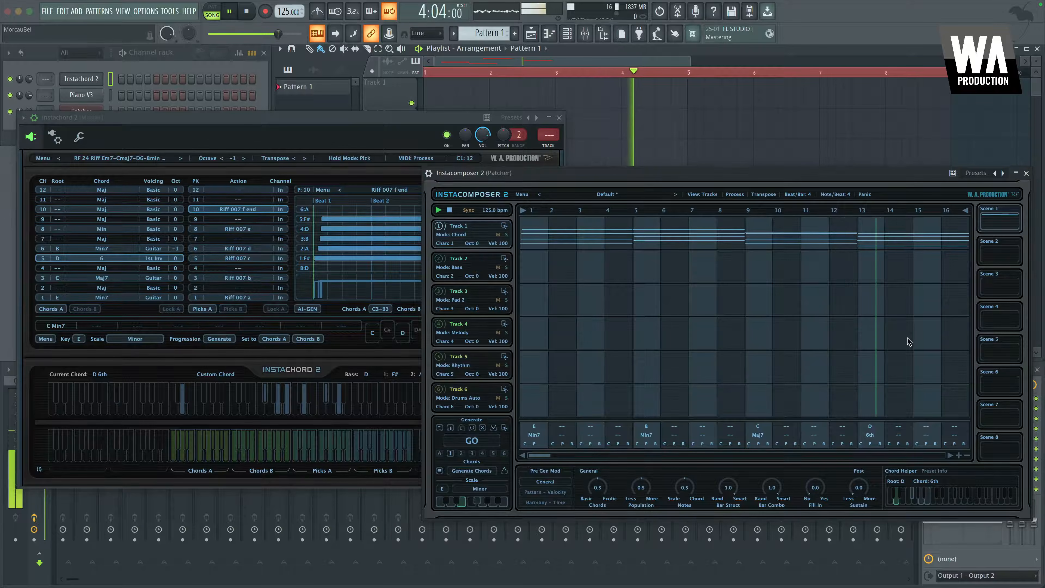
key(space)
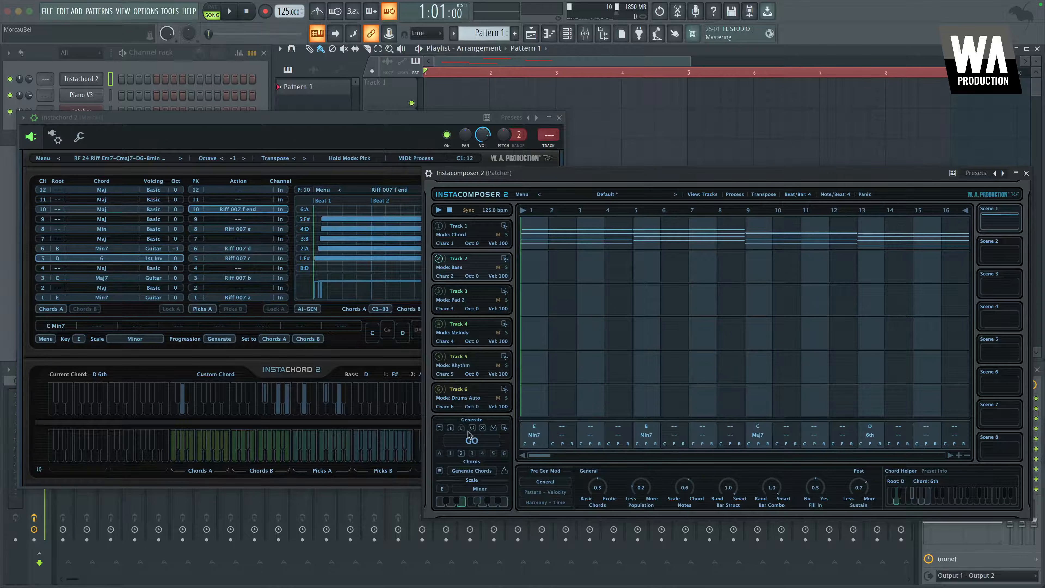
key(space)
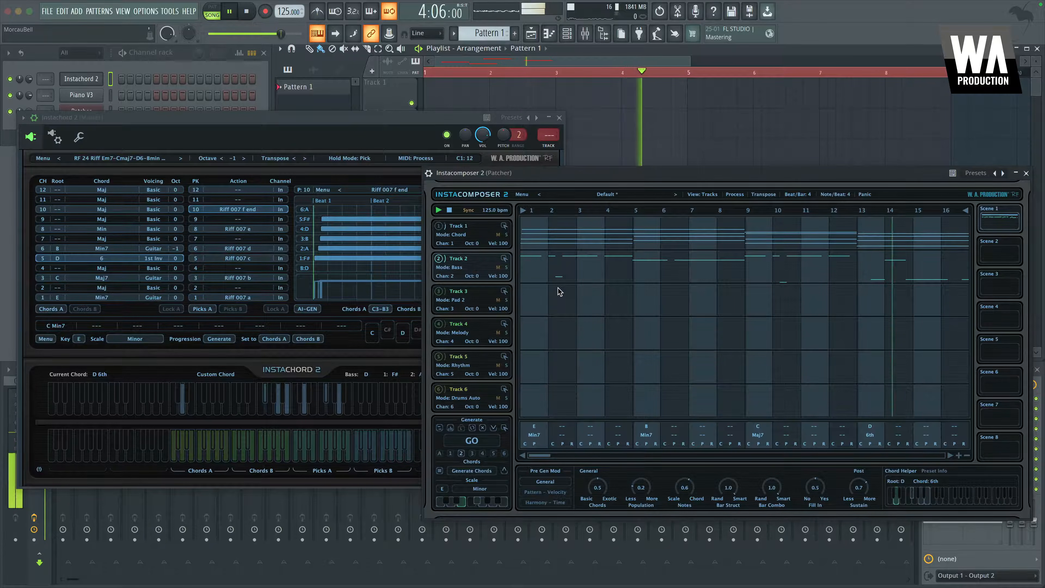
key(space)
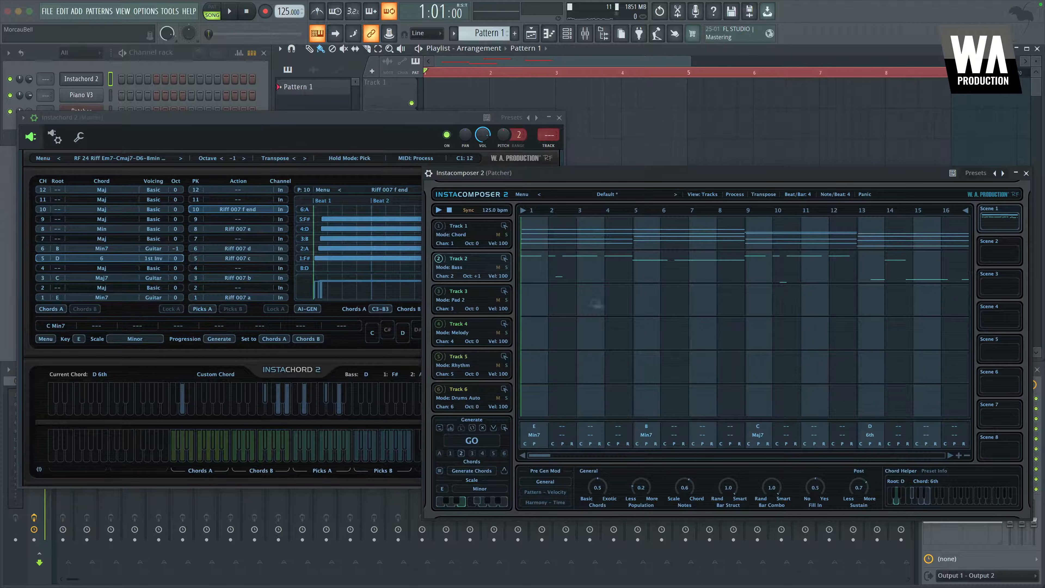
Play back the pattern to audition the edited chords, then stop playback
key(space)
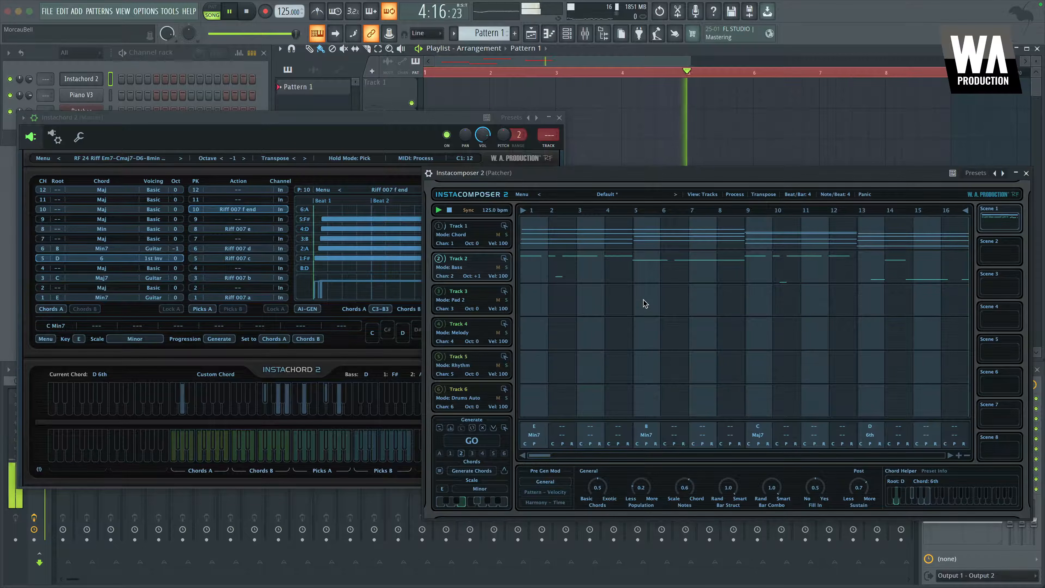
key(space)
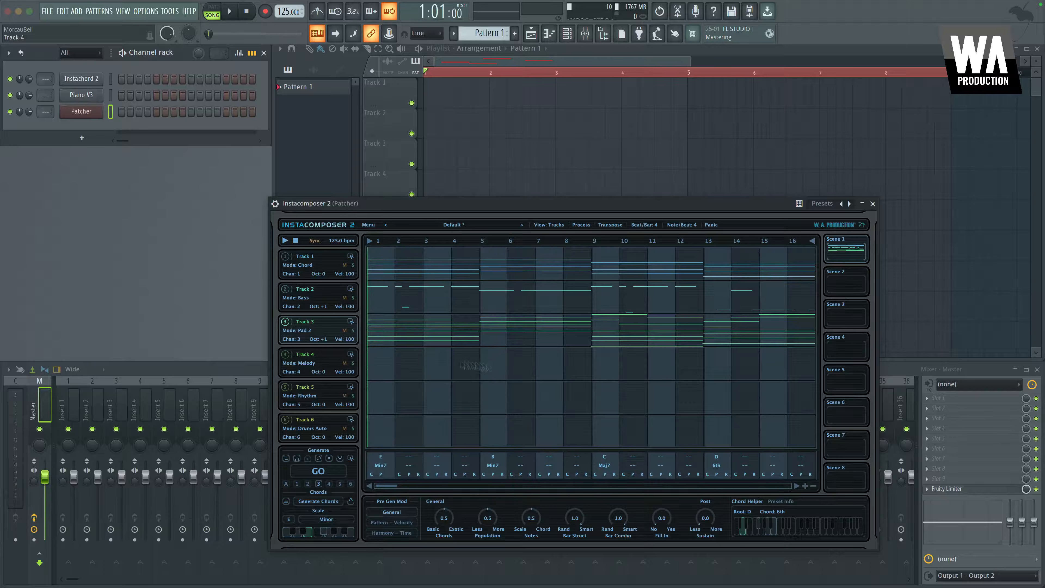
Start playback, move the Instacomposer 2 window higher and to the right, then stop playback
key(space)
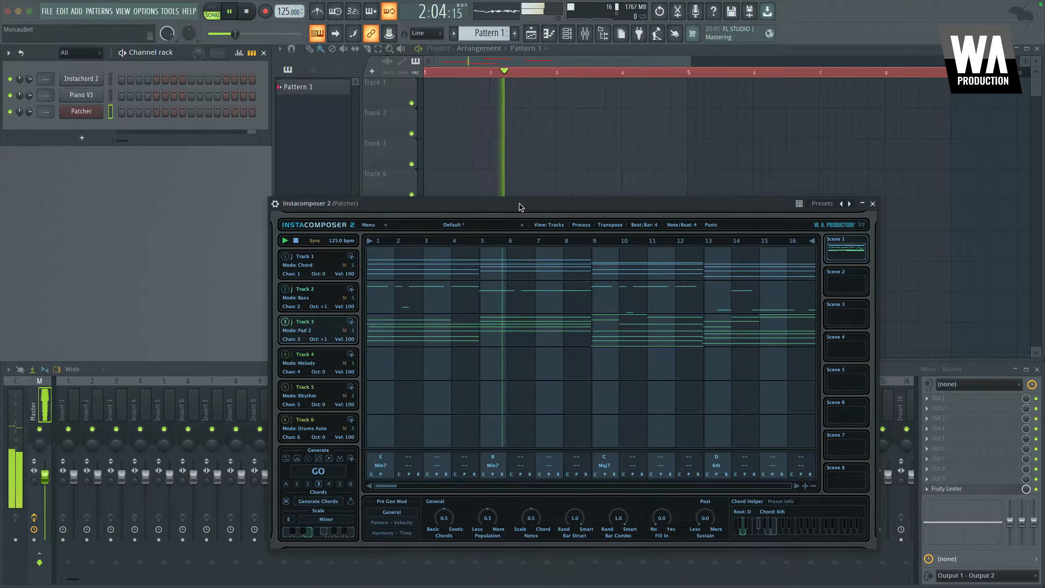
drag(520, 207, 588, 156)
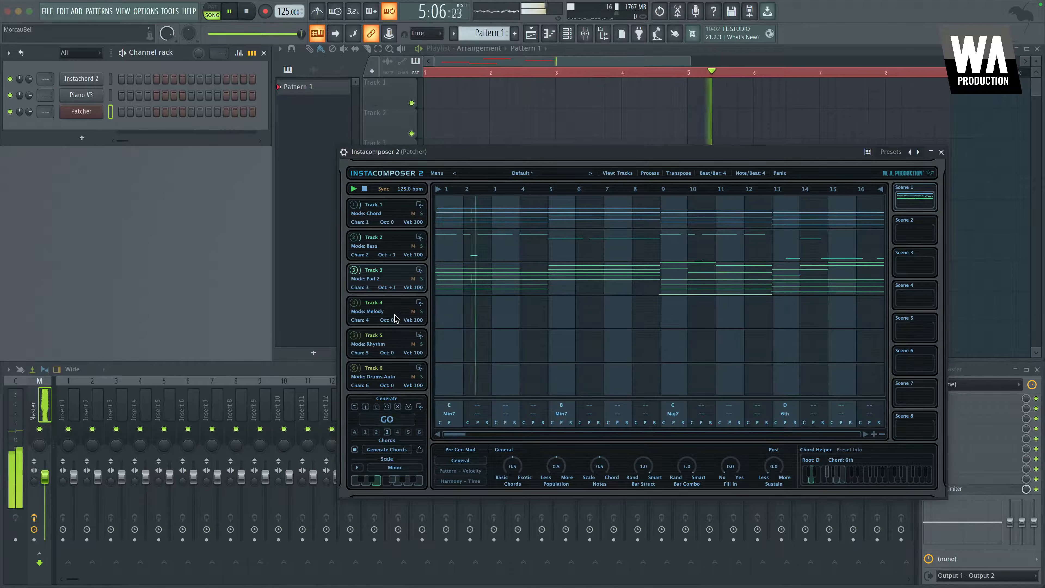
key(space)
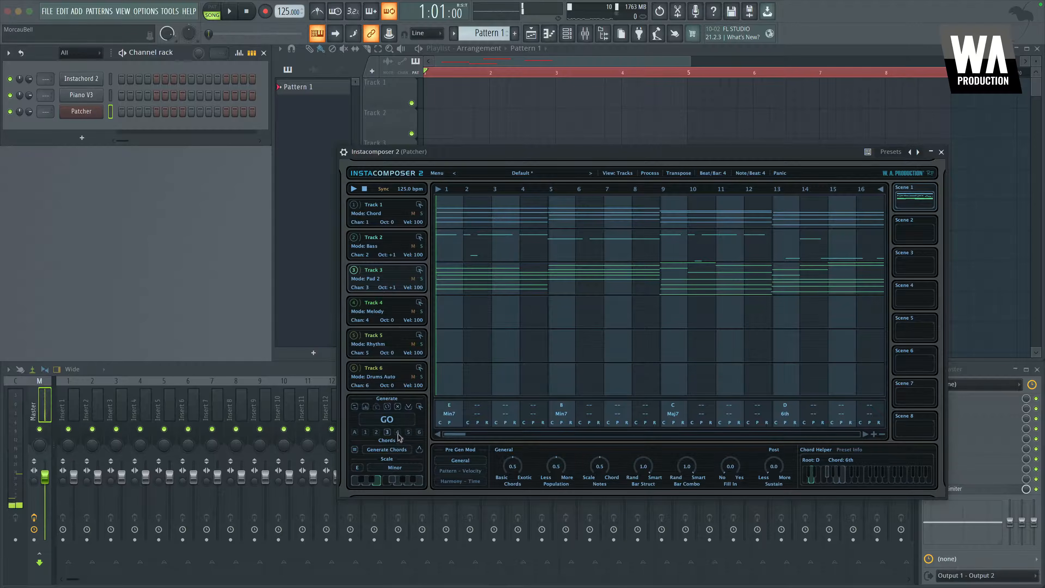
Audition the pattern with the melody and rhythm tracks, stopping and restarting playback
key(space)
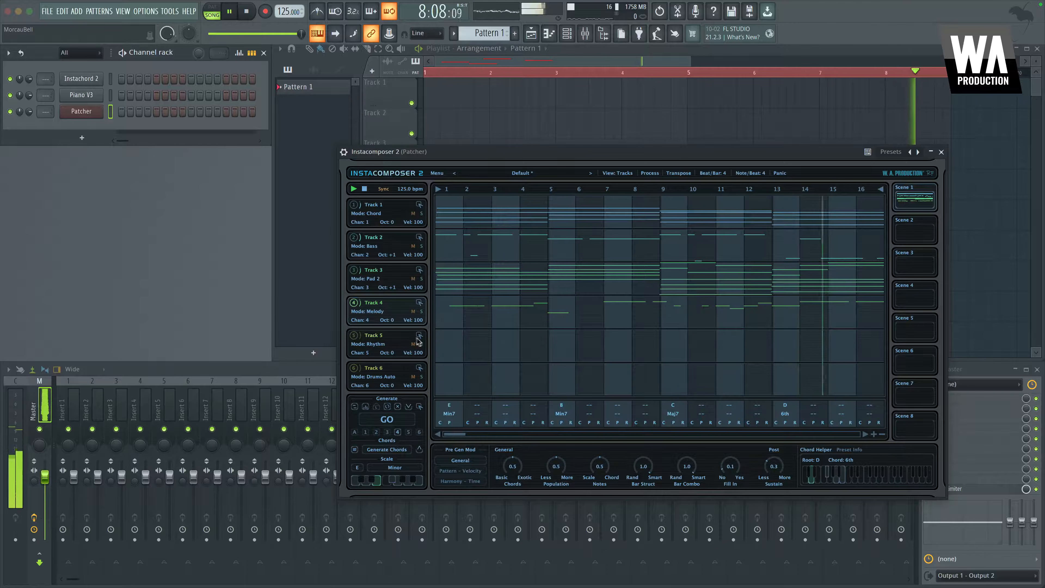
key(space)
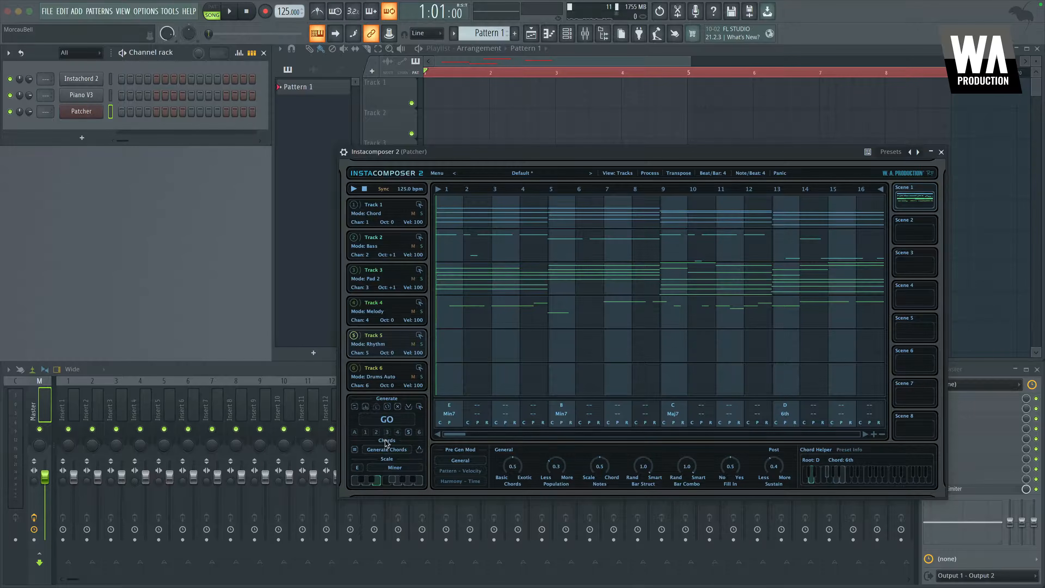
key(space)
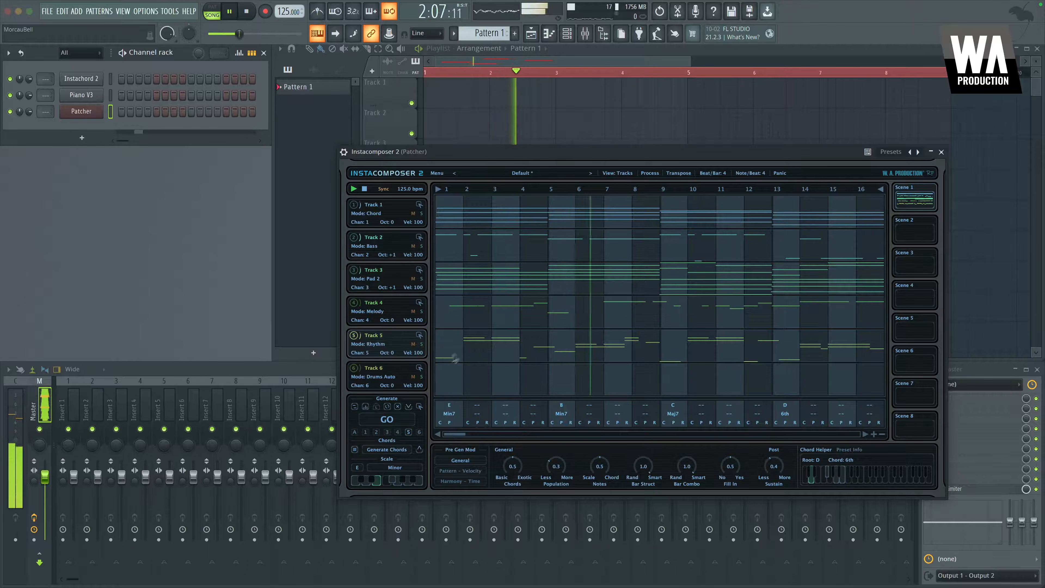
Lower Track 5's velocity to 68 and regenerate its rhythm pattern
mouse_move(418, 353)
mouse_down()
mouse_move(419, 412)
mouse_move(420, 338)
mouse_up()
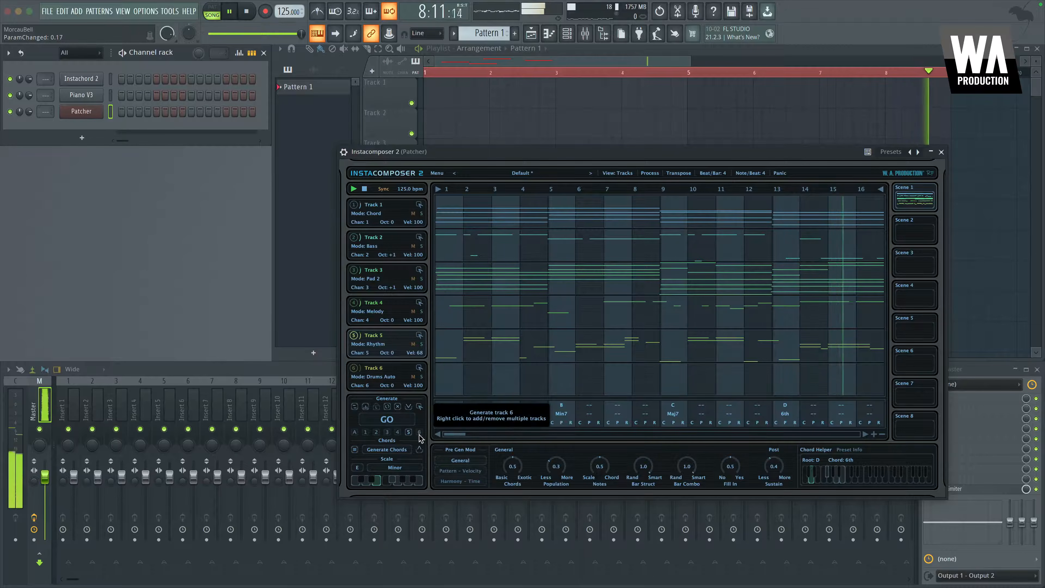
click(389, 420)
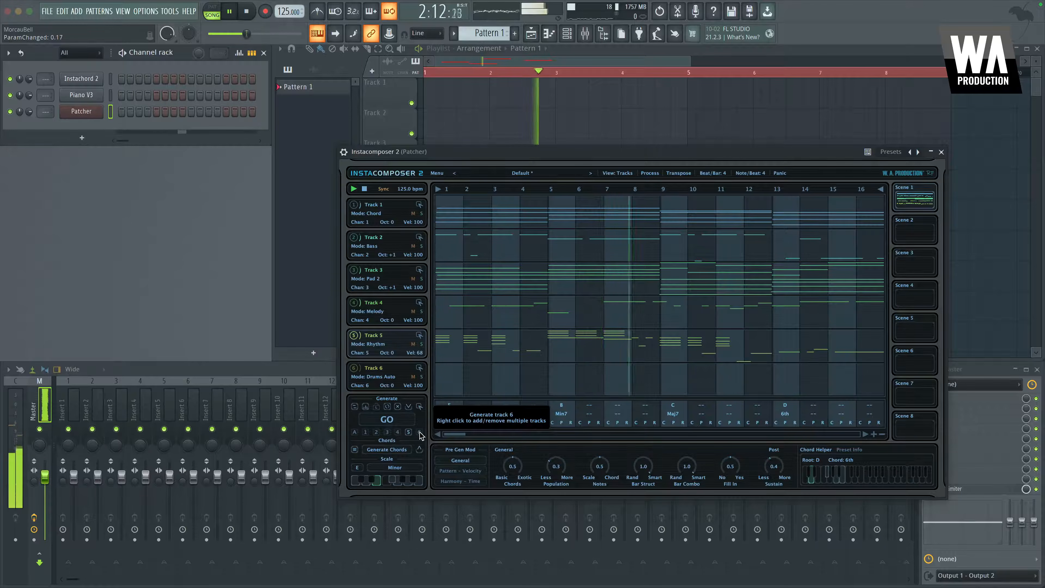
Select Track 6 in the Generate section and generate its drum pattern
click(420, 432)
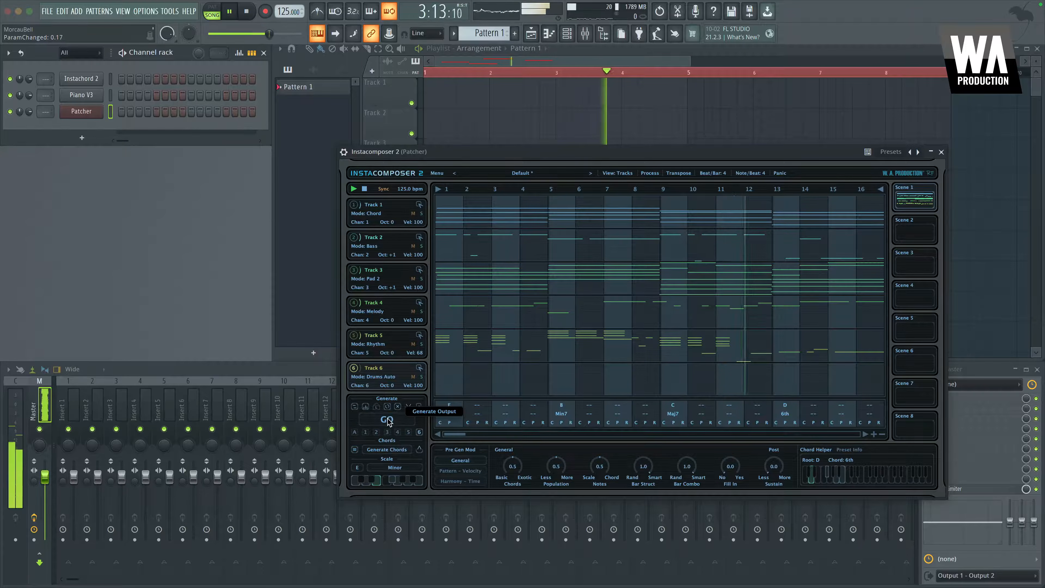
click(387, 420)
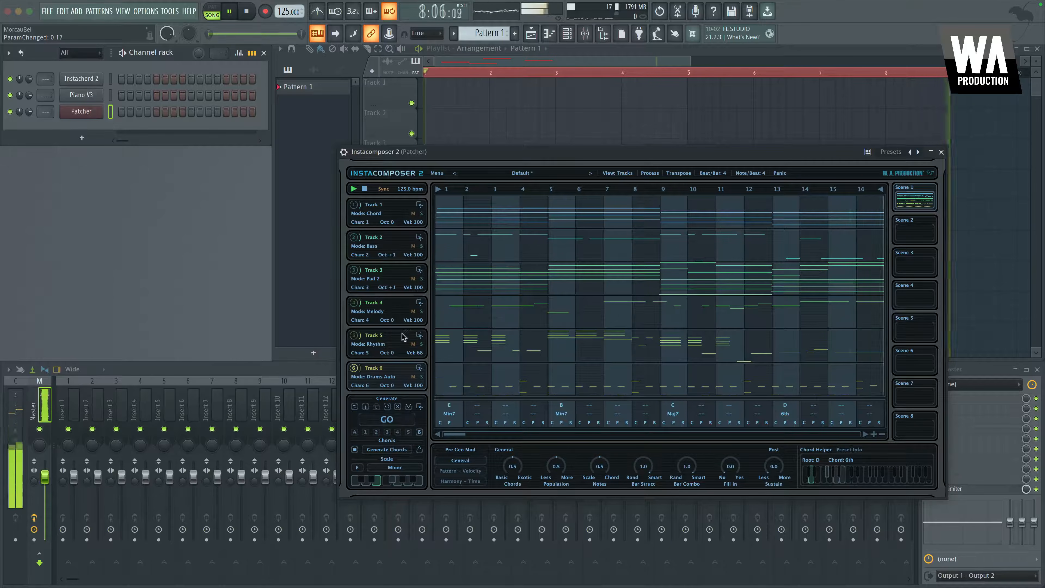
Open the Pattern – Velocity settings, return to General and set Population to 0.2
click(457, 471)
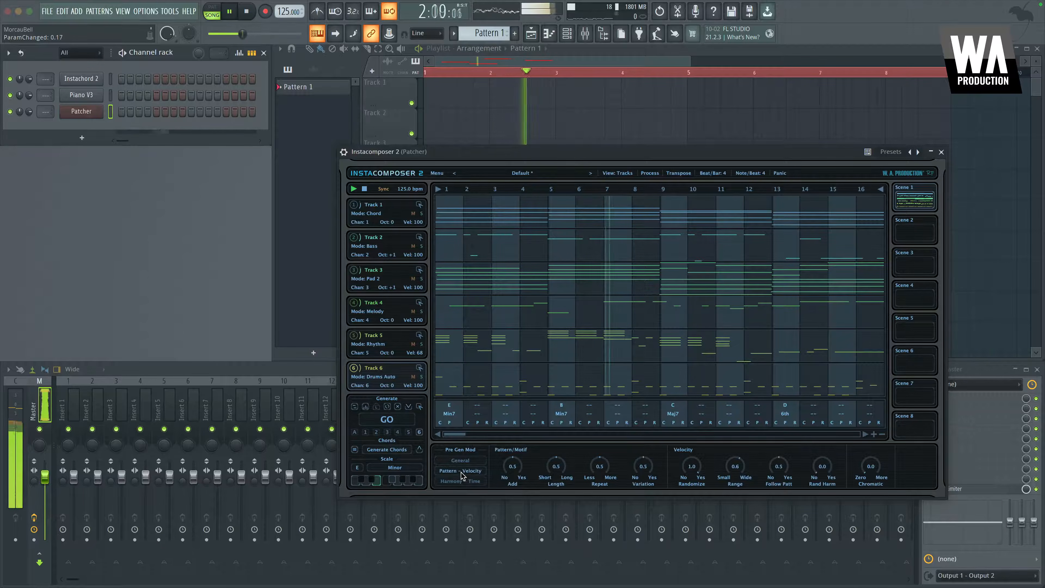
click(478, 460)
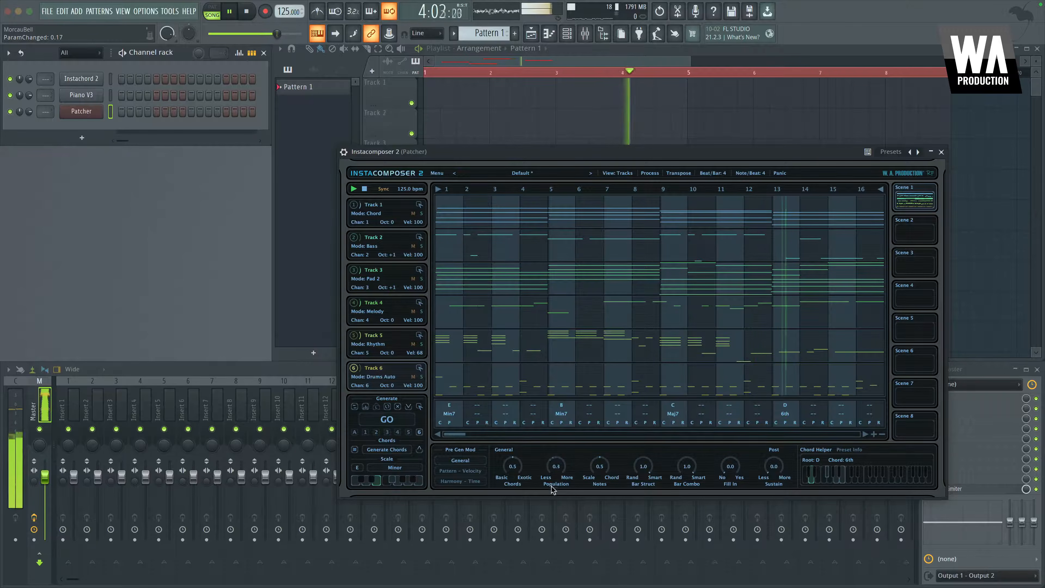
drag(552, 489, 550, 501)
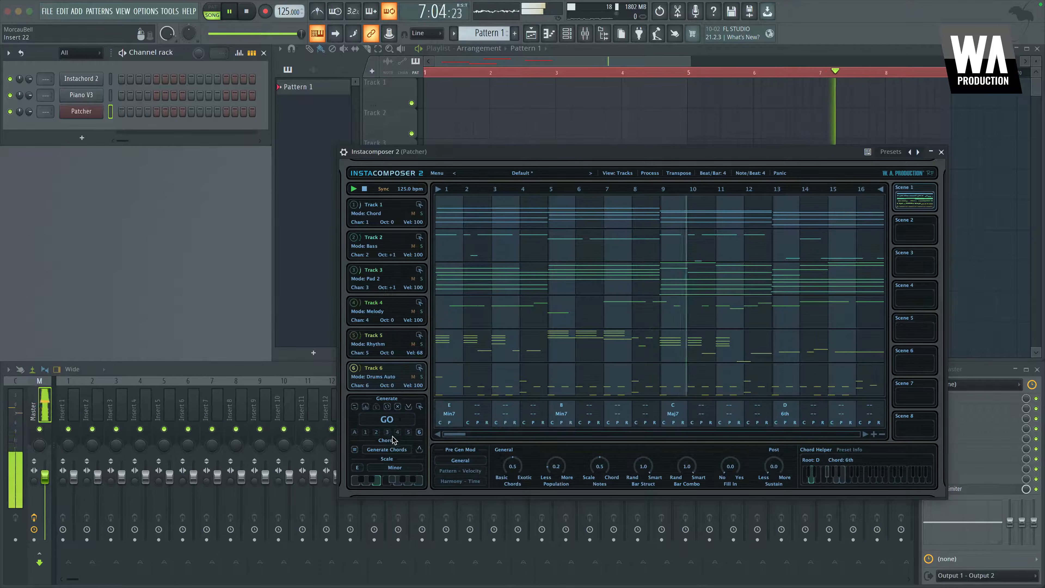
Select Track 4 in the Generate section and regenerate its melody
click(377, 432)
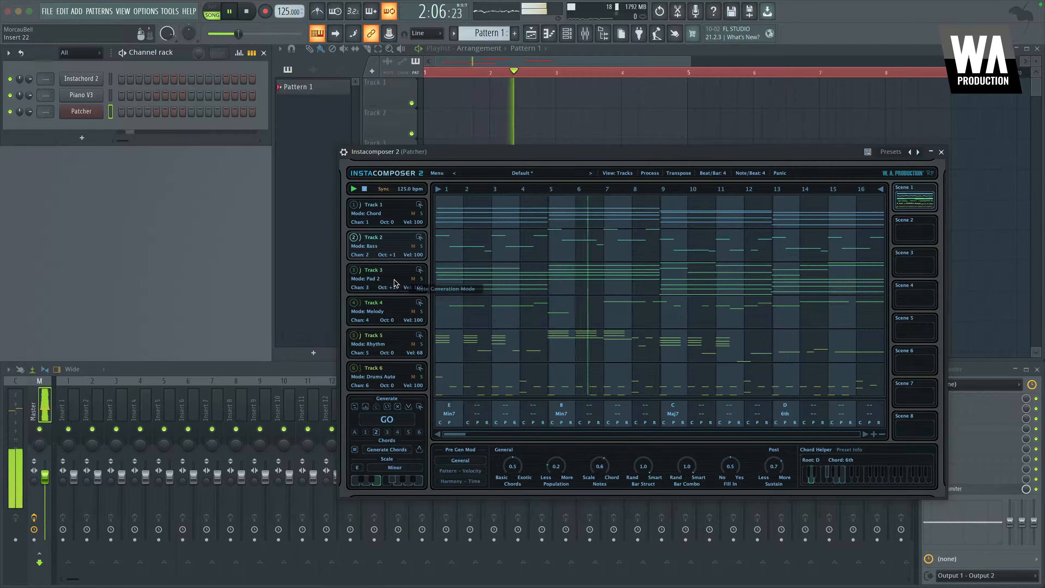
click(397, 433)
click(387, 420)
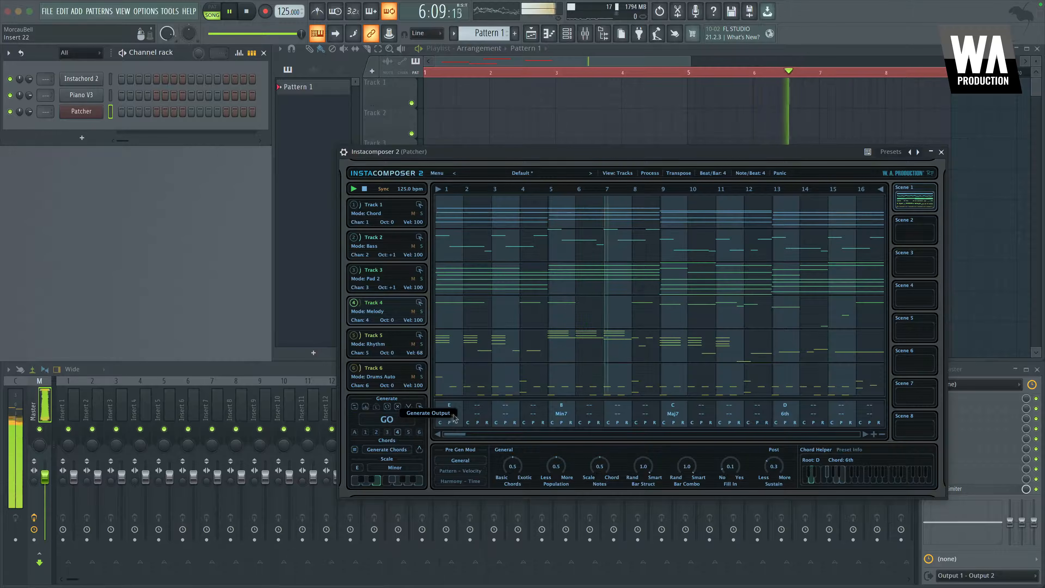
Raise Track 4's octave to +1 while auditioning, then stop playback
click(409, 432)
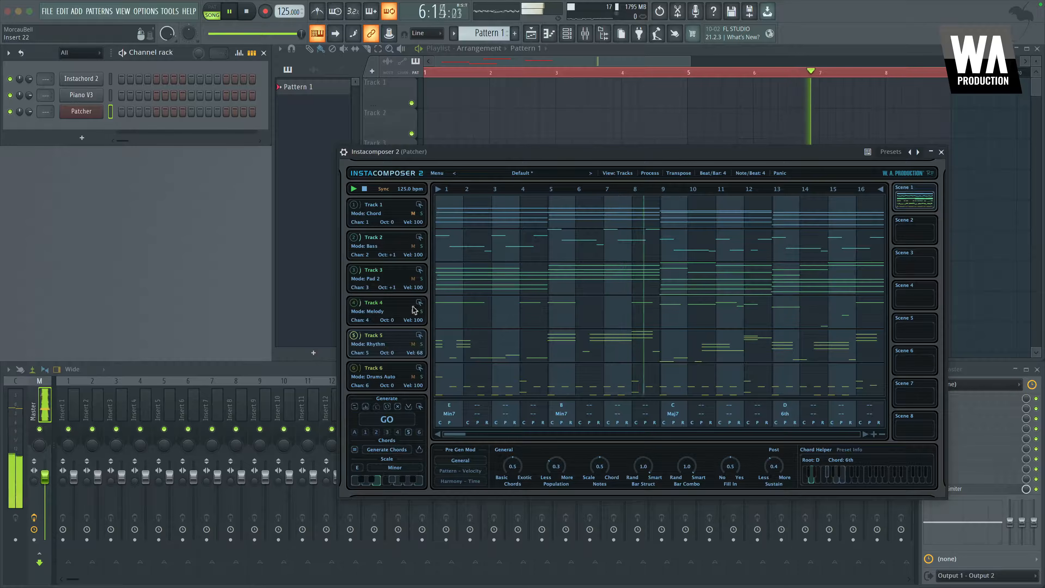
drag(391, 318, 406, 277)
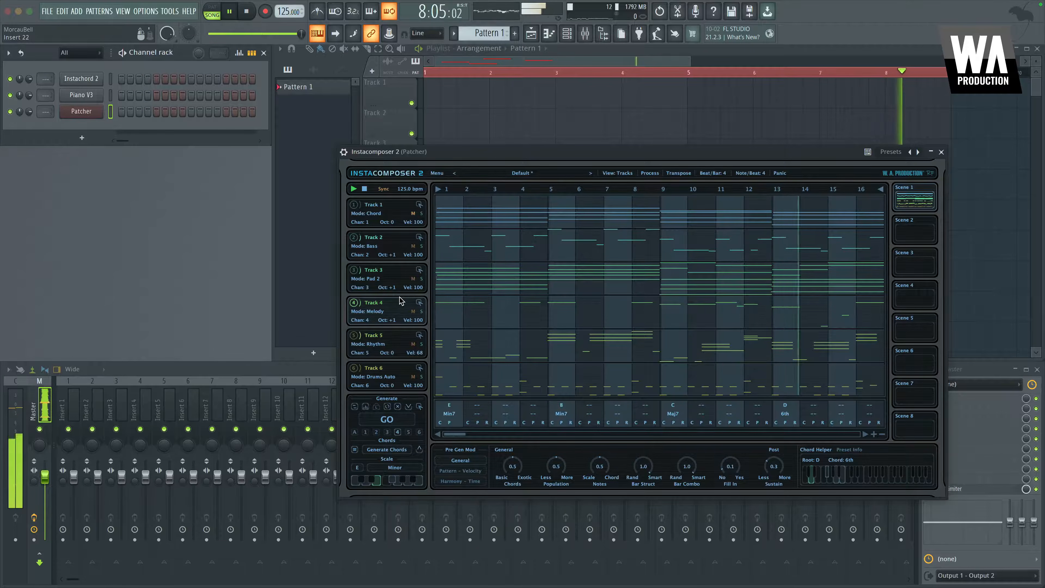
key(space)
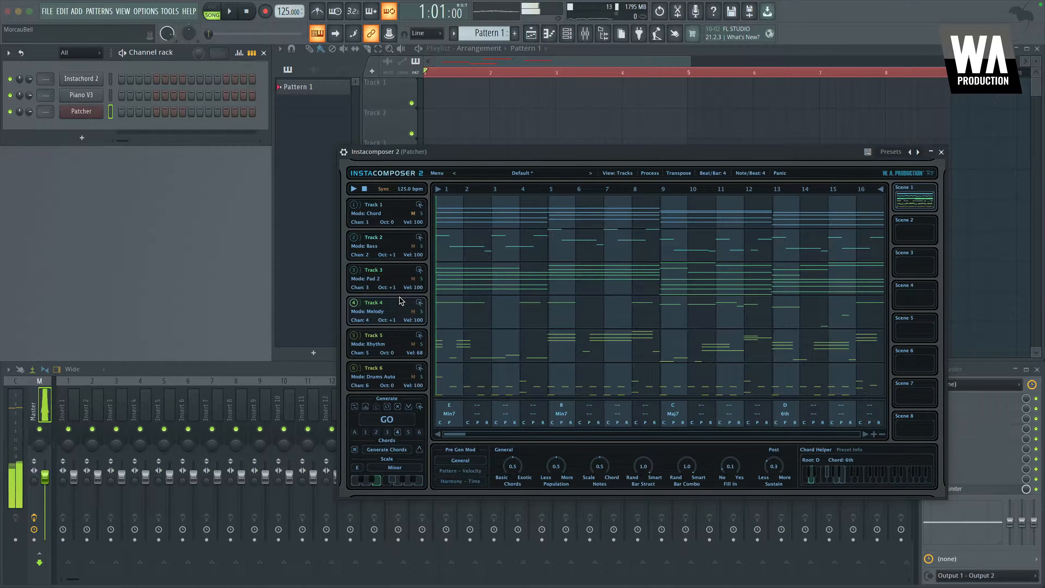